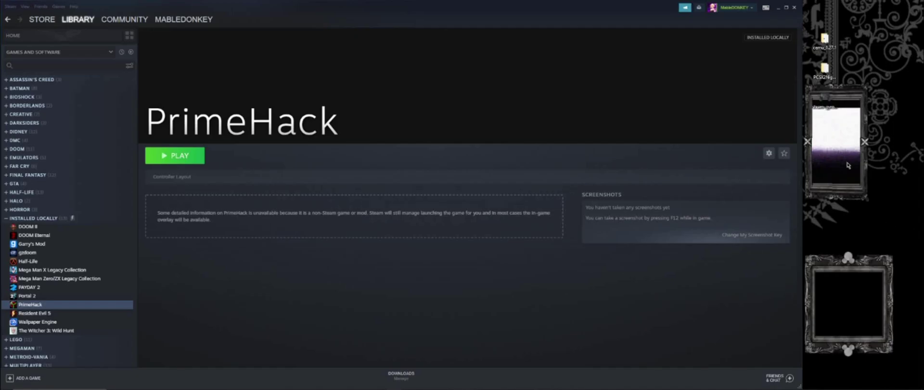
Open the running steam-gyro server's window, view its server settings and motion data graph, and hide it again.
{"action": "mouse_move", "coordinate": [831, 101]}
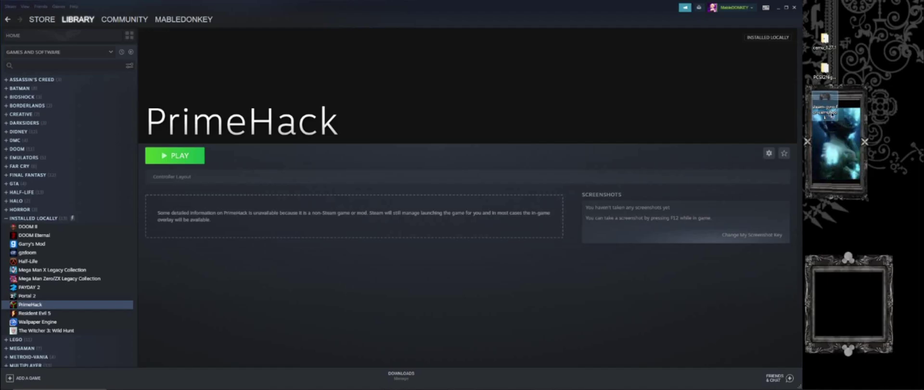
{"action": "mouse_move", "coordinate": [832, 117]}
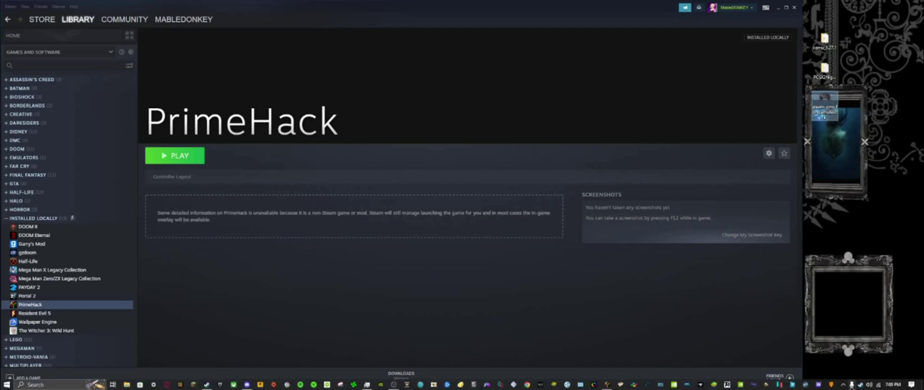
{"action": "left_click", "coordinate": [844, 383]}
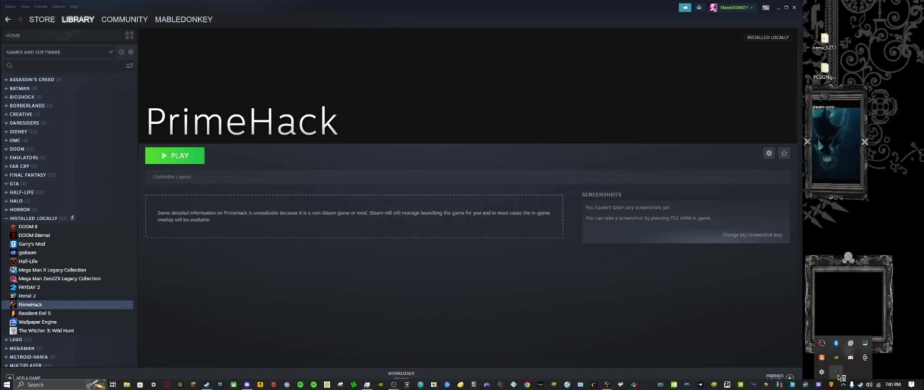
{"action": "left_click", "coordinate": [851, 357]}
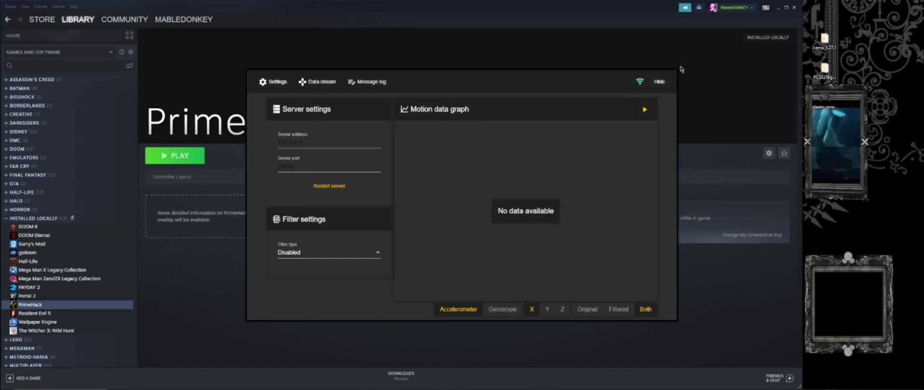
{"action": "left_click", "coordinate": [662, 83]}
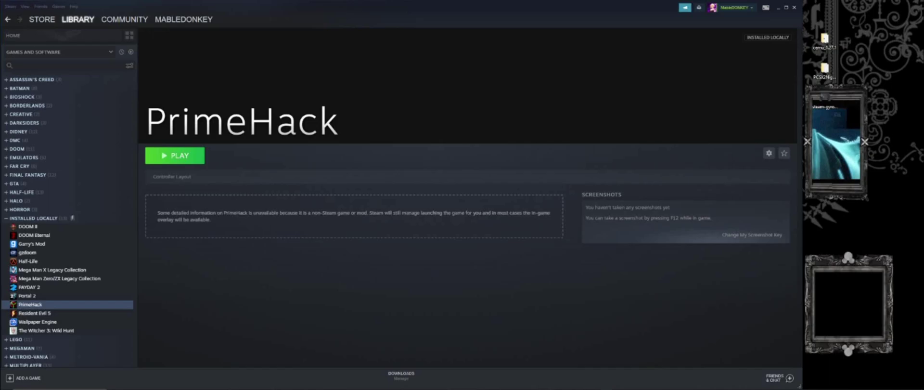
Bring PrimeHack's Controller Settings window onto the main screen and take a brief look at the Wii Remote 1 configuration.
{"action": "left_click_drag", "start_coordinate": [916, 154], "coordinate": [474, 81]}
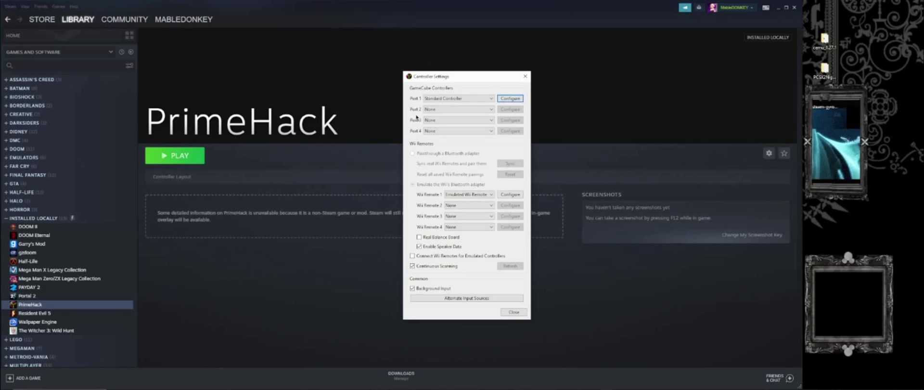
{"action": "left_click", "coordinate": [509, 195]}
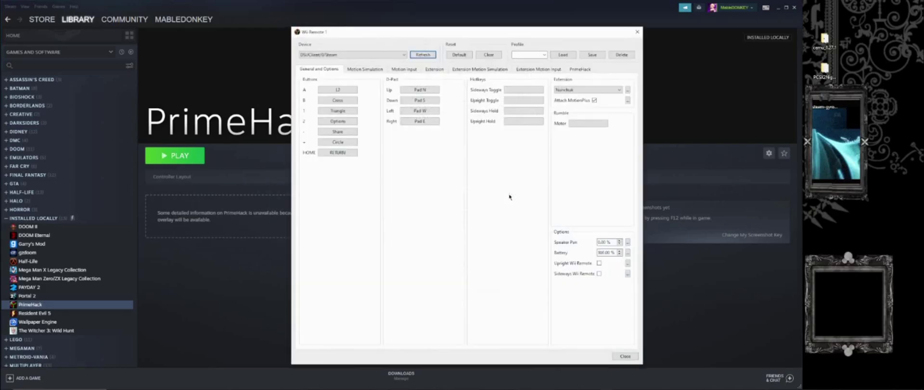
{"action": "left_click", "coordinate": [635, 32]}
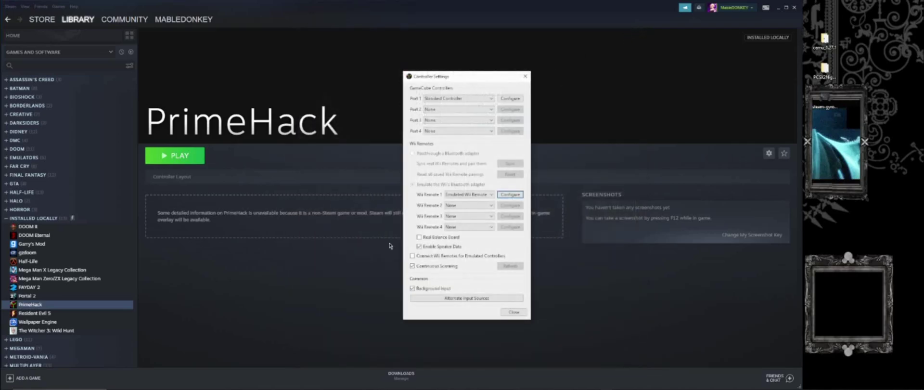
Check the DSU Client entry in the alternate input sources and view the form for adding a new DSU server without adding one.
{"action": "left_click", "coordinate": [437, 298]}
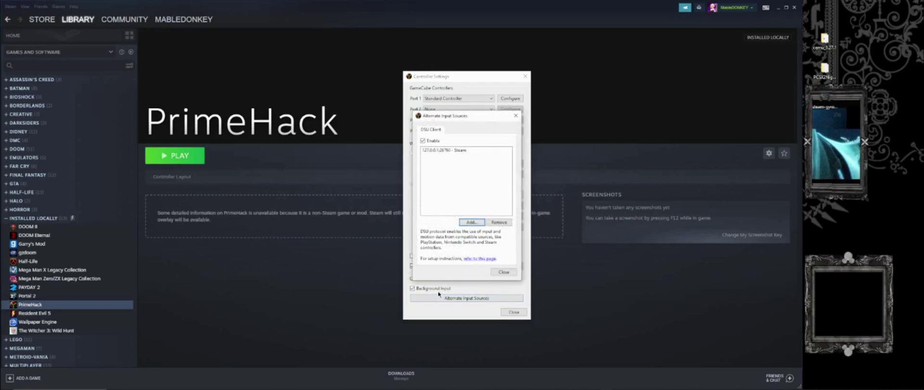
{"action": "left_click", "coordinate": [422, 140]}
{"action": "left_click", "coordinate": [476, 225]}
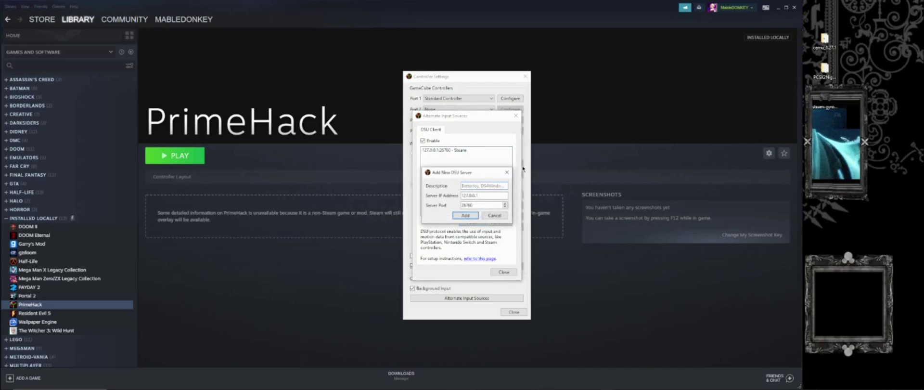
{"action": "left_click", "coordinate": [506, 173]}
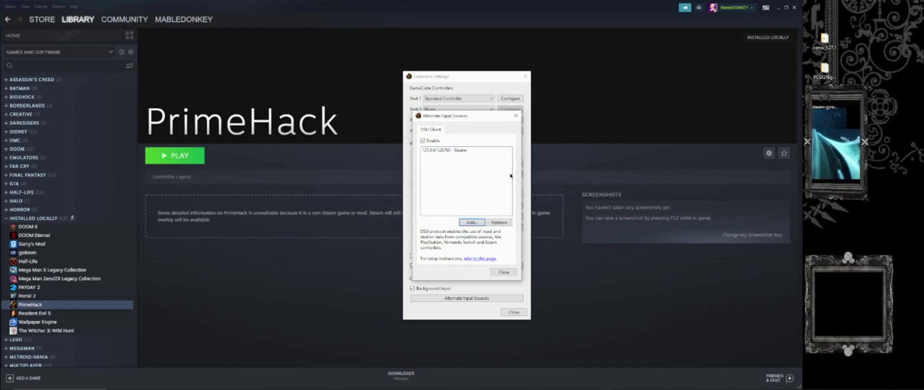
{"action": "left_click", "coordinate": [433, 150]}
{"action": "left_click", "coordinate": [499, 272]}
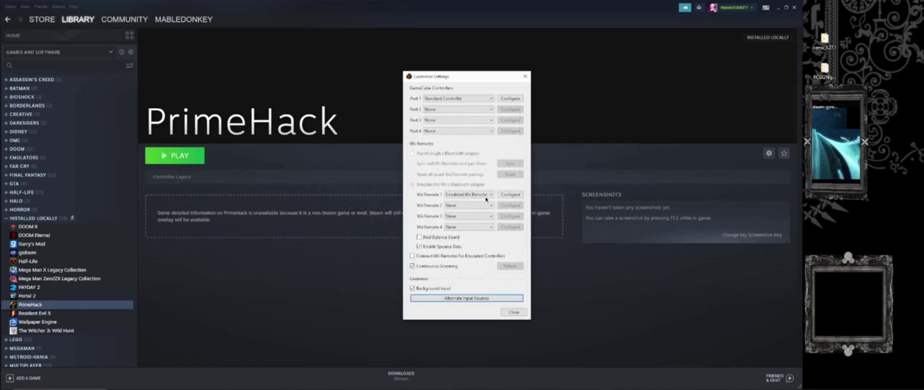
Review Wii Remote 1's general button mappings, Motion Simulation and Motion Input settings, and the input configuration of its Nunchuk extension.
{"action": "left_click", "coordinate": [511, 194]}
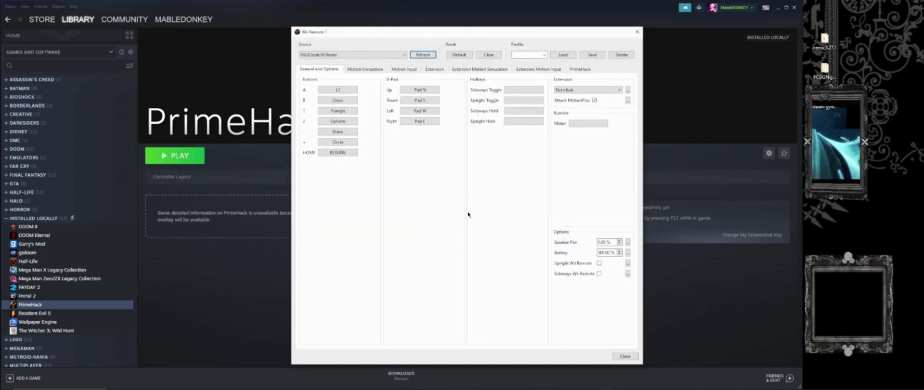
{"action": "left_click", "coordinate": [407, 70]}
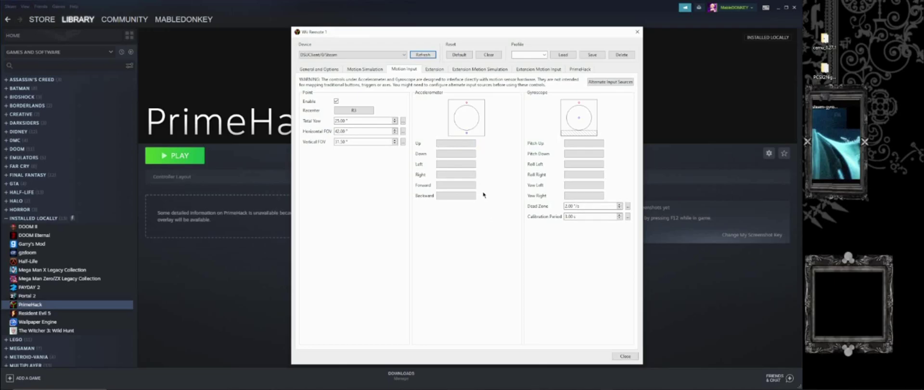
{"action": "left_click", "coordinate": [377, 69]}
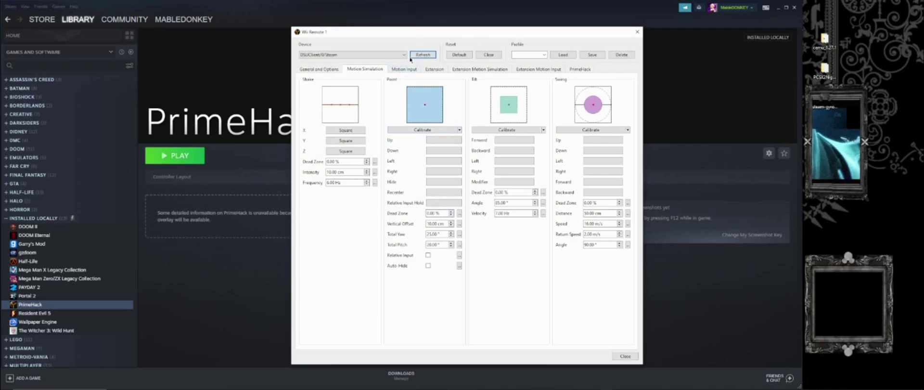
{"action": "left_click", "coordinate": [336, 71]}
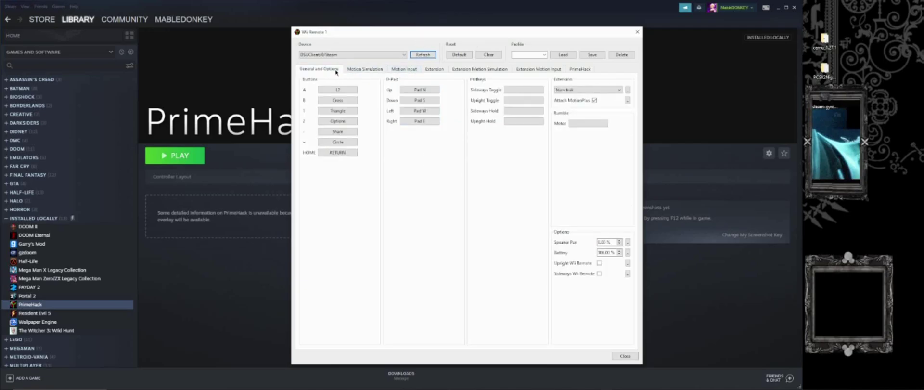
{"action": "left_click", "coordinate": [406, 69]}
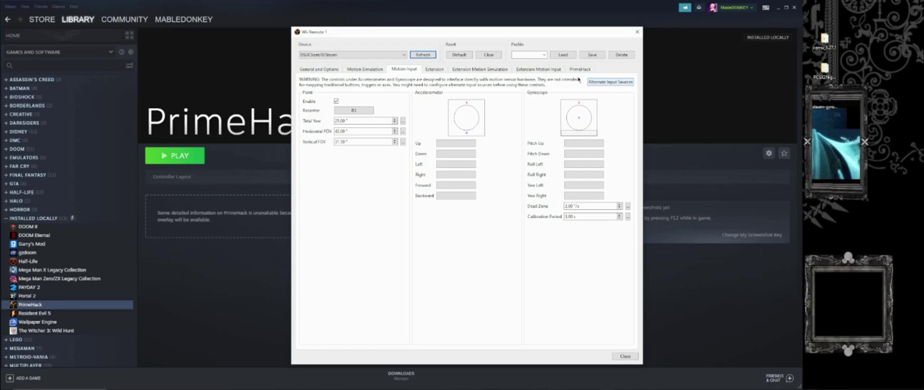
{"action": "left_click", "coordinate": [313, 71]}
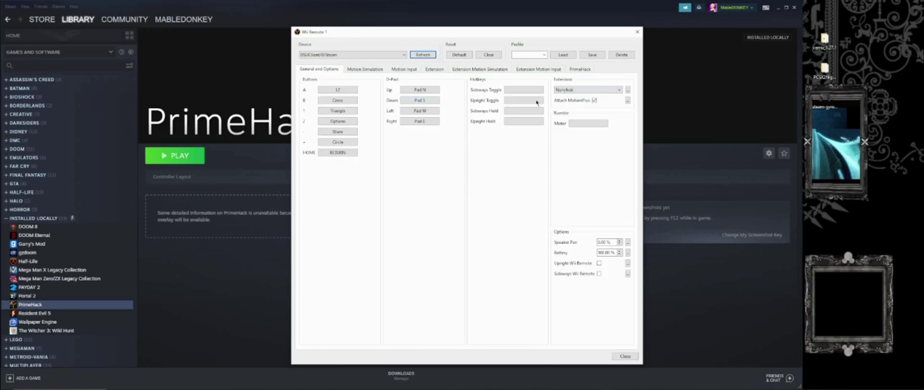
{"action": "left_click", "coordinate": [627, 90]}
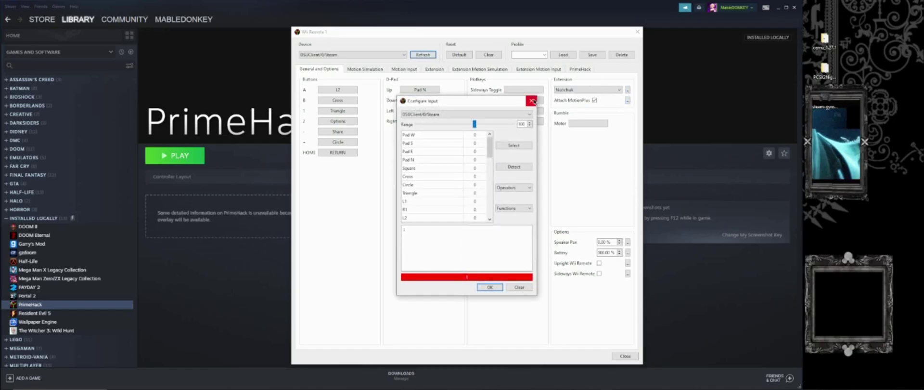
{"action": "left_click", "coordinate": [531, 100]}
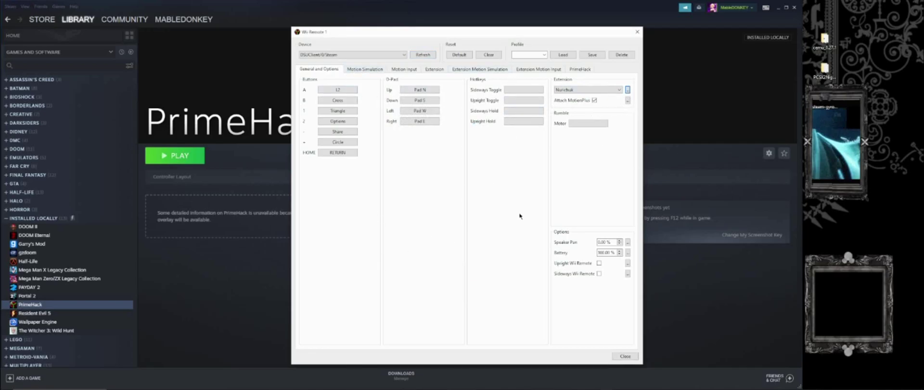
Review the Nunchuk's motion, stick and button mappings and the PrimeHack-specific options, and close the controller windows.
{"action": "left_click", "coordinate": [532, 69]}
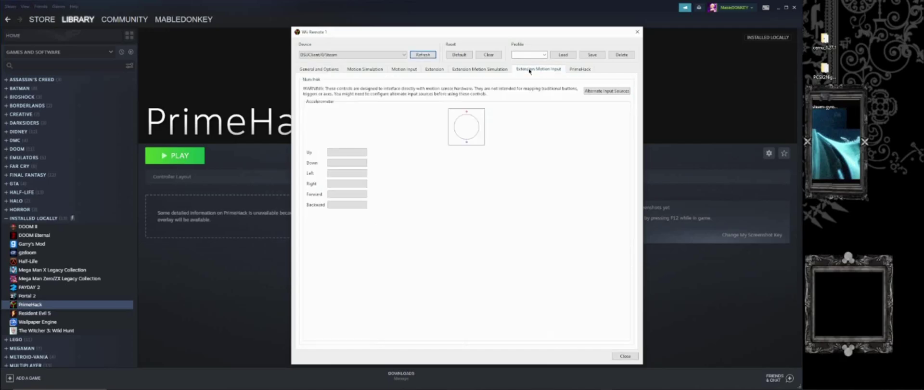
{"action": "left_click", "coordinate": [479, 69]}
{"action": "left_click", "coordinate": [433, 69]}
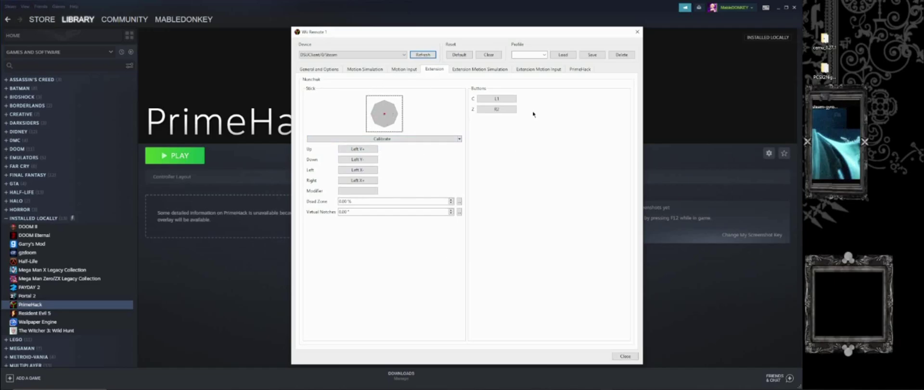
{"action": "left_click", "coordinate": [573, 69]}
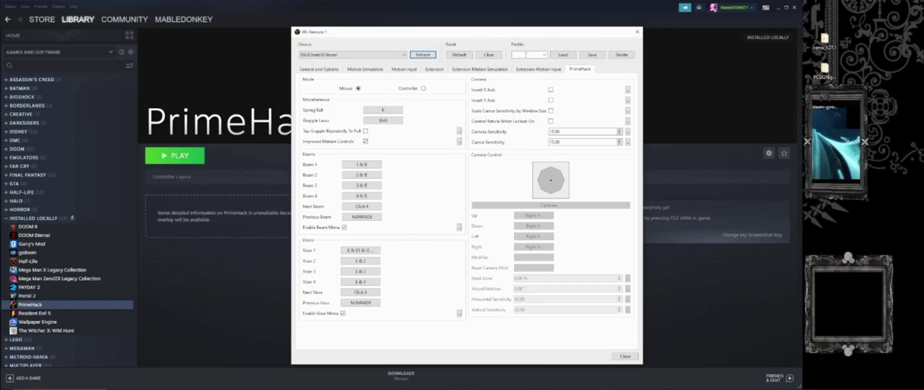
{"action": "left_click", "coordinate": [636, 32]}
{"action": "left_click", "coordinate": [525, 76]}
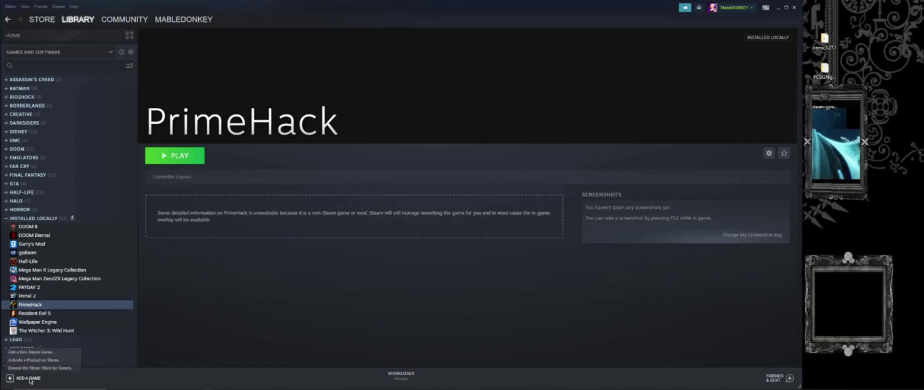
In Steam, view the list of programs for adding a non-Steam game and close it without adding any.
{"action": "left_click", "coordinate": [86, 347]}
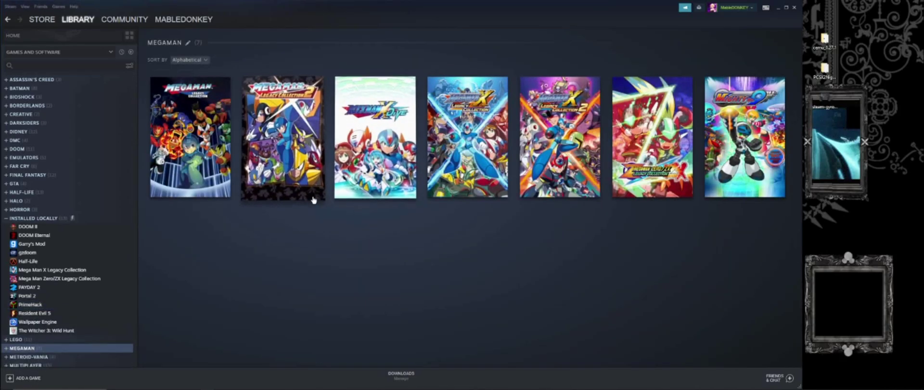
{"action": "left_click", "coordinate": [24, 379]}
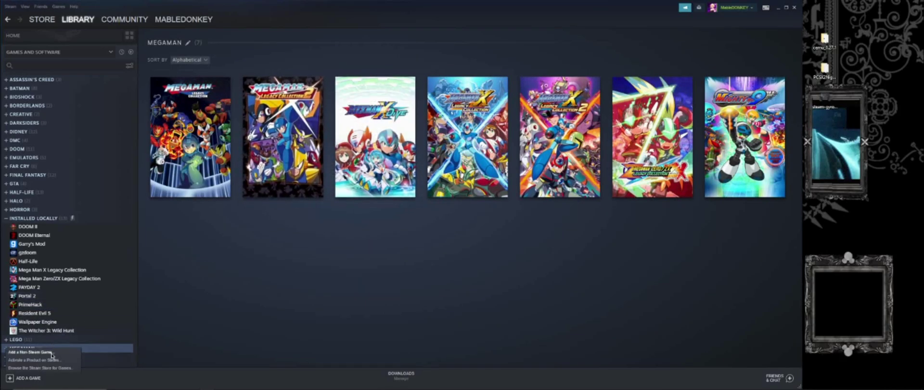
{"action": "left_click", "coordinate": [45, 351]}
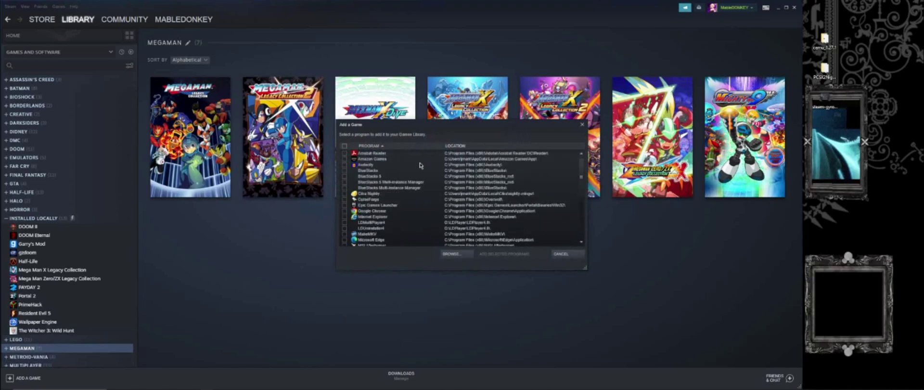
{"action": "left_click", "coordinate": [583, 125]}
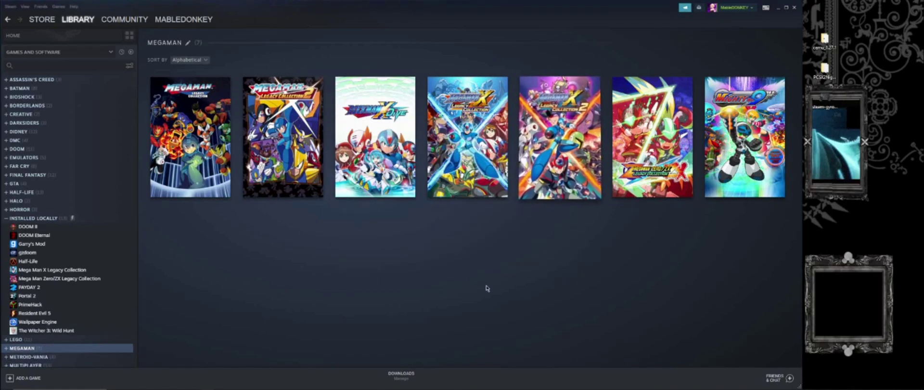
Open PrimeHack's controller layout for editing and examine its button, trigger, joystick and trackpad assignments.
{"action": "left_click", "coordinate": [49, 305]}
{"action": "left_click", "coordinate": [183, 178]}
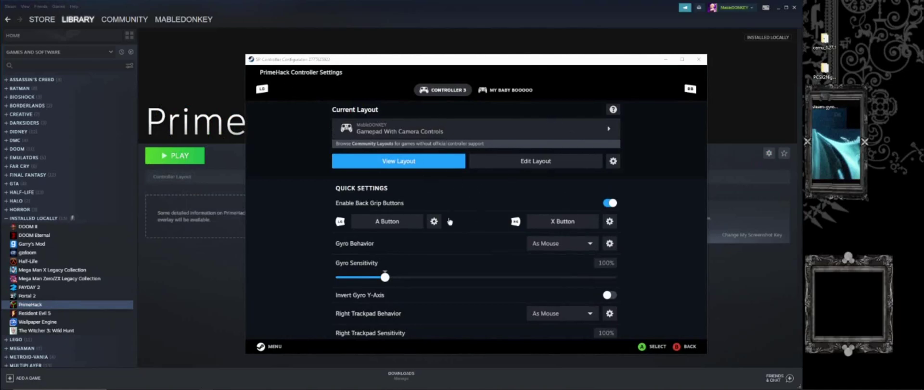
{"action": "left_click", "coordinate": [521, 163]}
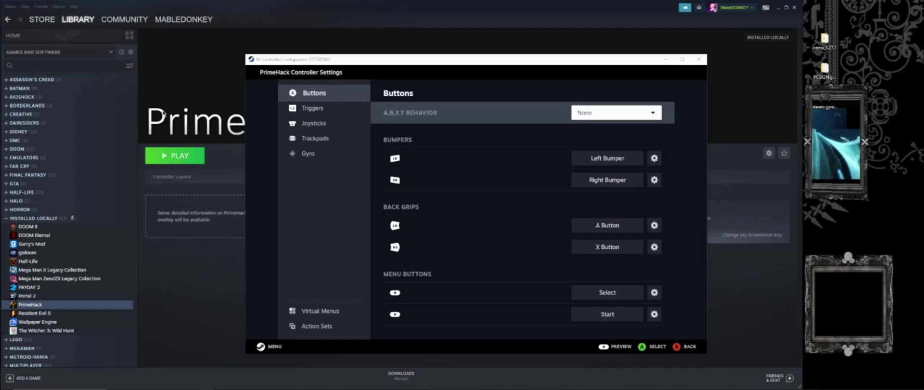
{"action": "left_click", "coordinate": [326, 113]}
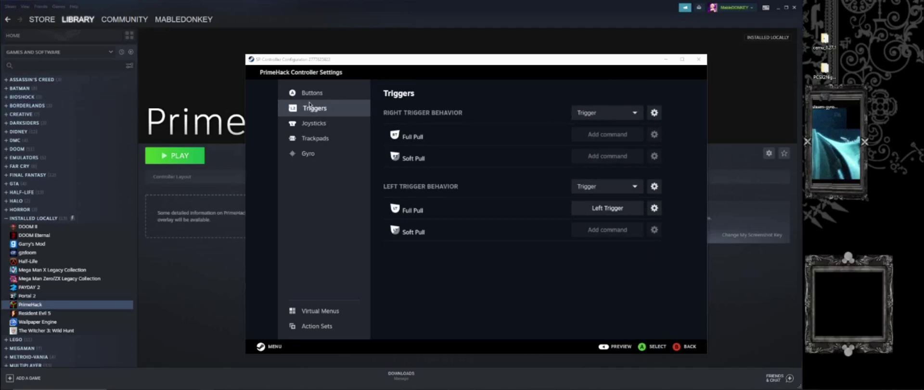
{"action": "left_click", "coordinate": [327, 127]}
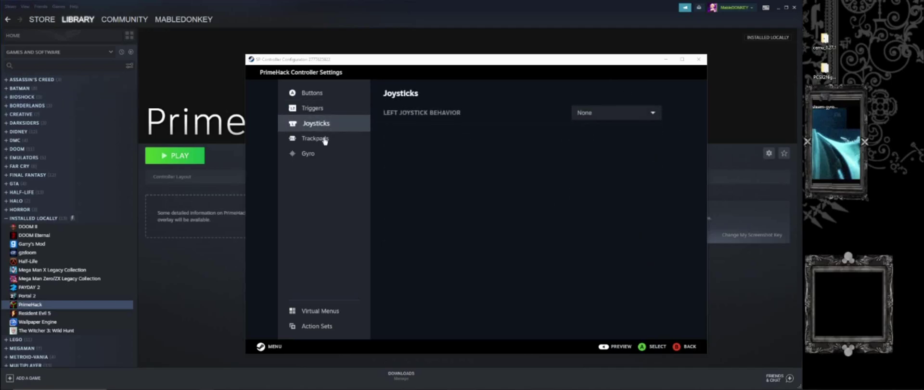
{"action": "left_click", "coordinate": [325, 141]}
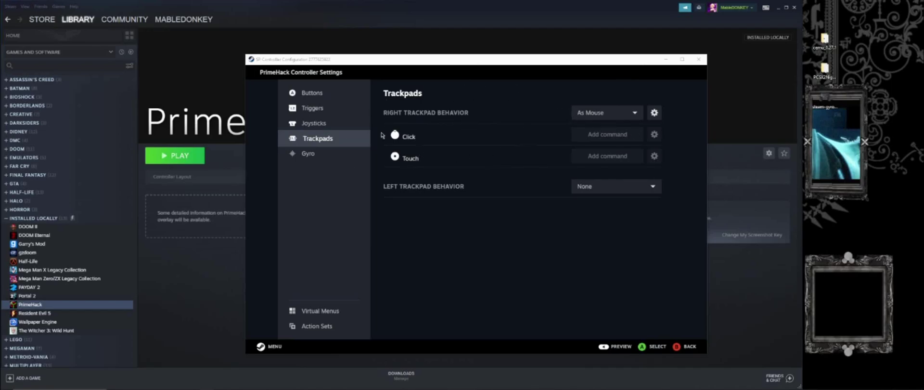
Open the layout's gyro As Mouse settings and view the gyro enable button, button behavior and turning axis options.
{"action": "left_click", "coordinate": [314, 157]}
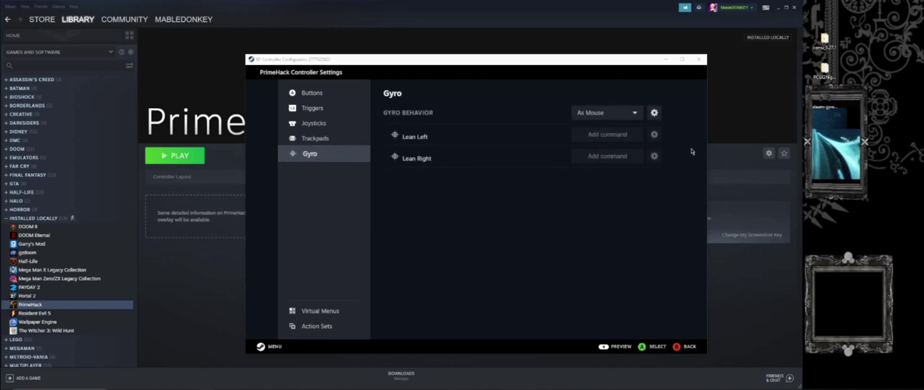
{"action": "left_click", "coordinate": [654, 112]}
{"action": "left_click", "coordinate": [303, 143]}
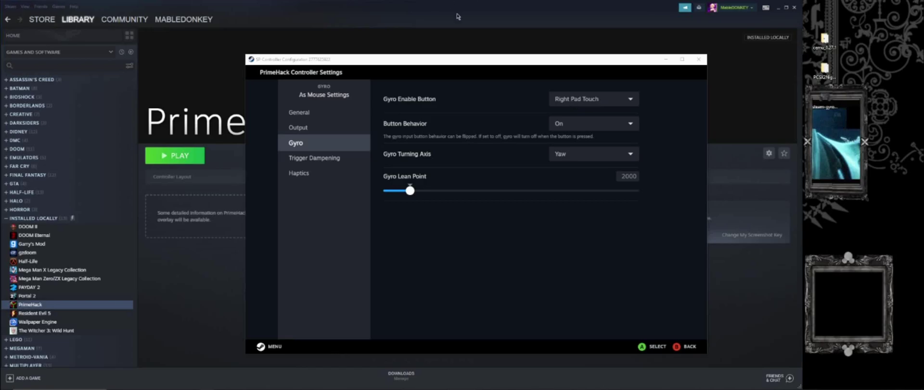
Try Always On as the gyro enable button and restore it to Right Pad Touch.
{"action": "left_click", "coordinate": [623, 99]}
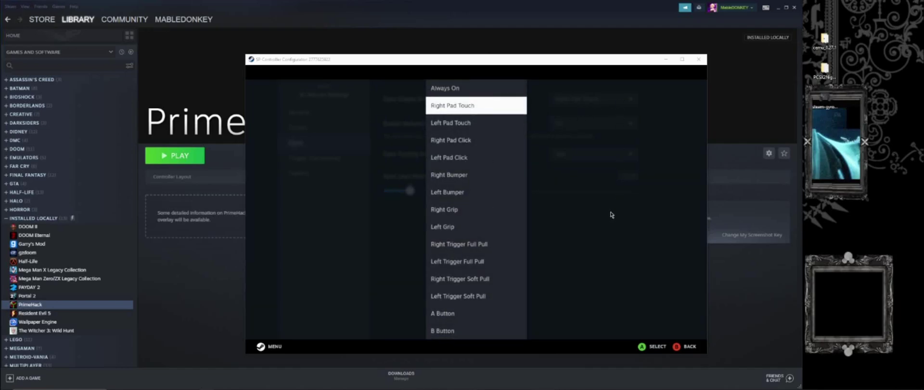
{"action": "left_click", "coordinate": [482, 89]}
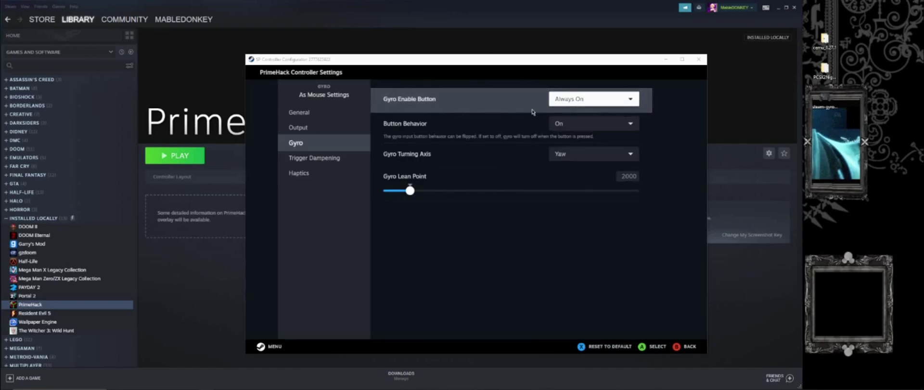
{"action": "left_click", "coordinate": [585, 99]}
{"action": "left_click", "coordinate": [501, 109]}
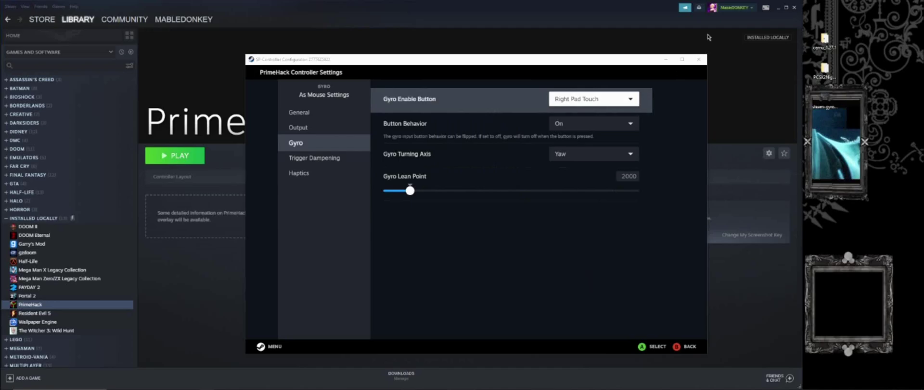
Close the PrimeHack controller settings and switch to the running PrimeHack game window.
{"action": "left_click", "coordinate": [698, 60]}
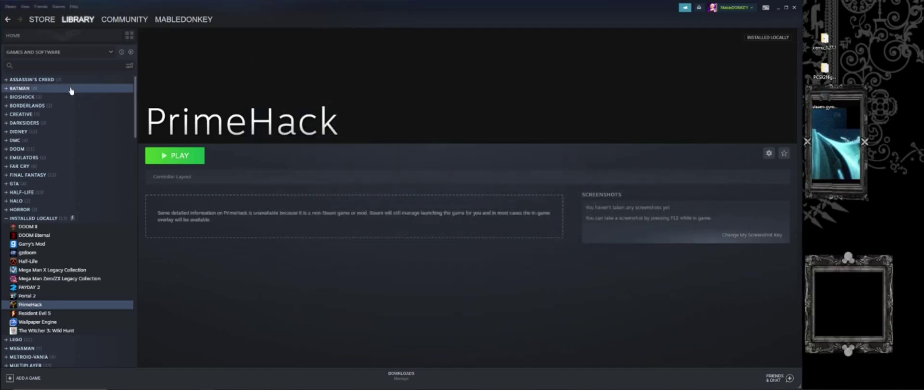
{"action": "mouse_move", "coordinate": [327, 388]}
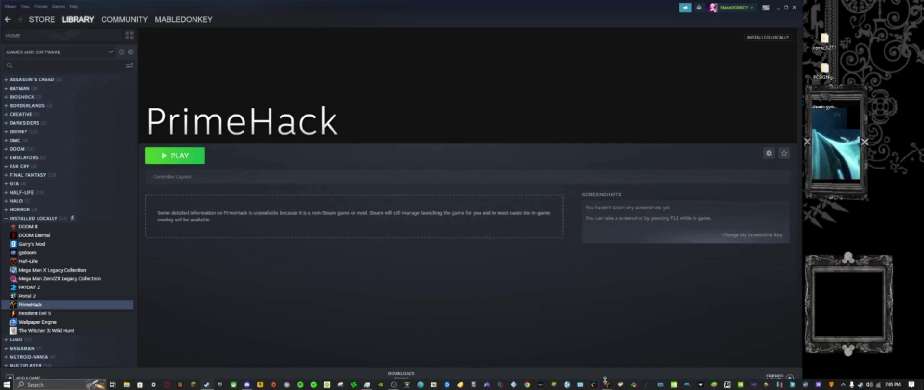
{"action": "mouse_move", "coordinate": [608, 384]}
{"action": "left_click", "coordinate": [648, 373]}
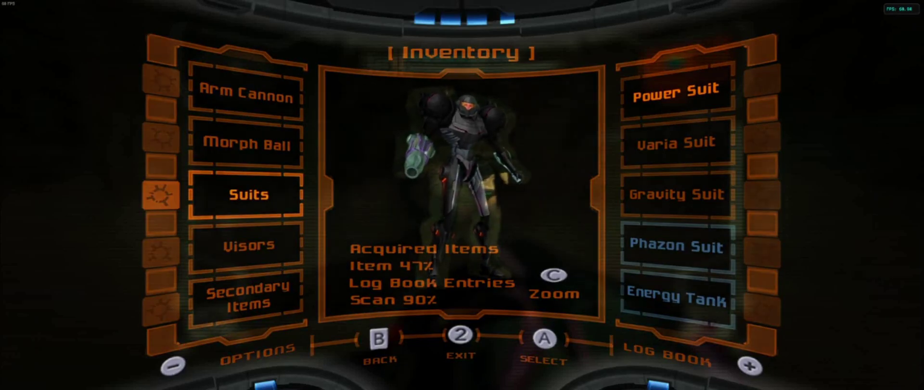
Resume the game from the inventory, move and look around the room to test the aiming, and return to the inventory.
{"action": "key", "text": "Tab"}
{"action": "key", "text": "w"}
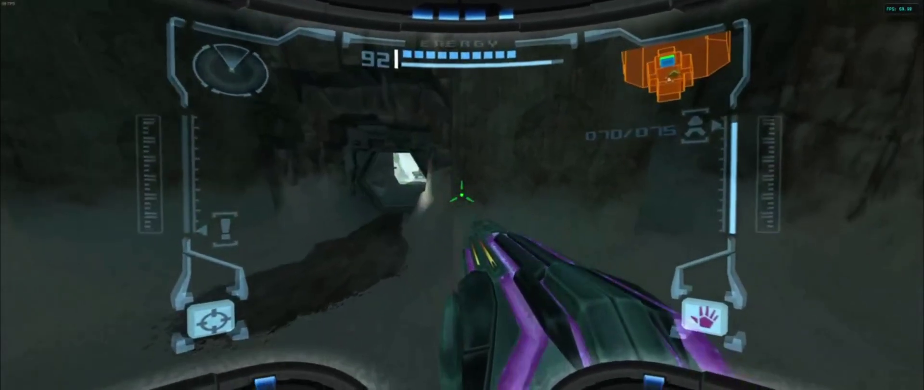
{"action": "key", "text": "a"}
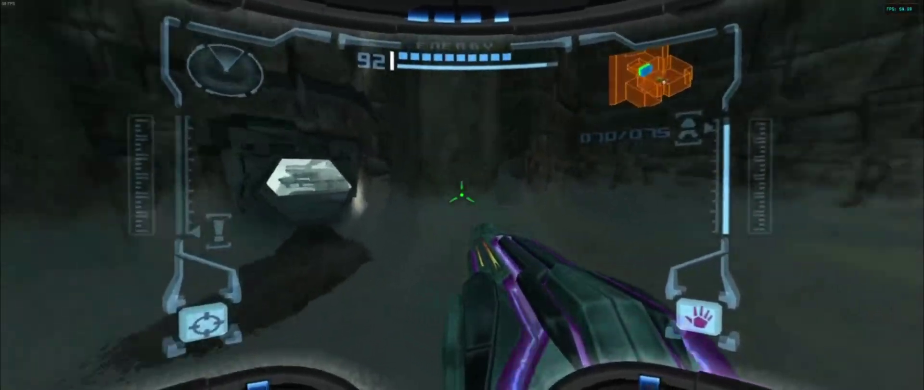
{"action": "key", "text": "w"}
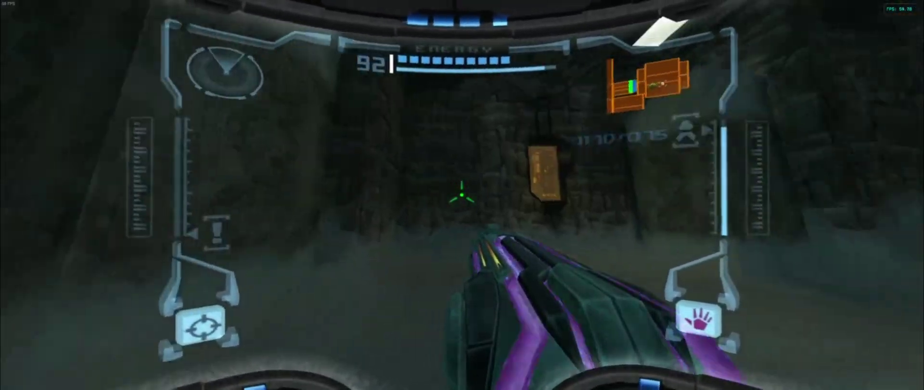
{"action": "key", "text": "w"}
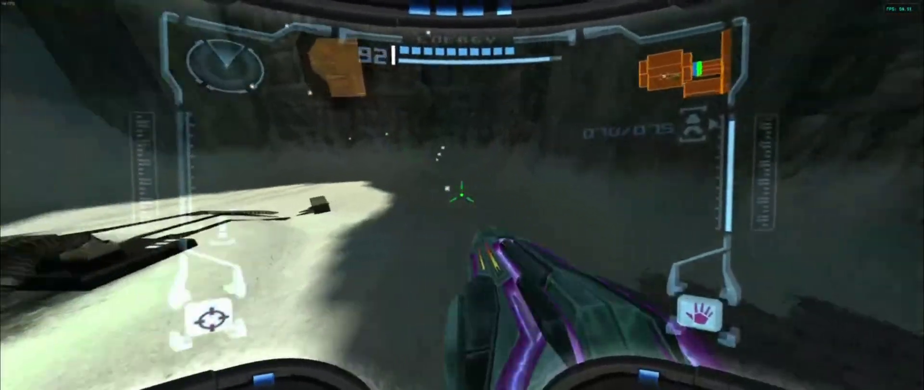
{"action": "key", "text": "w"}
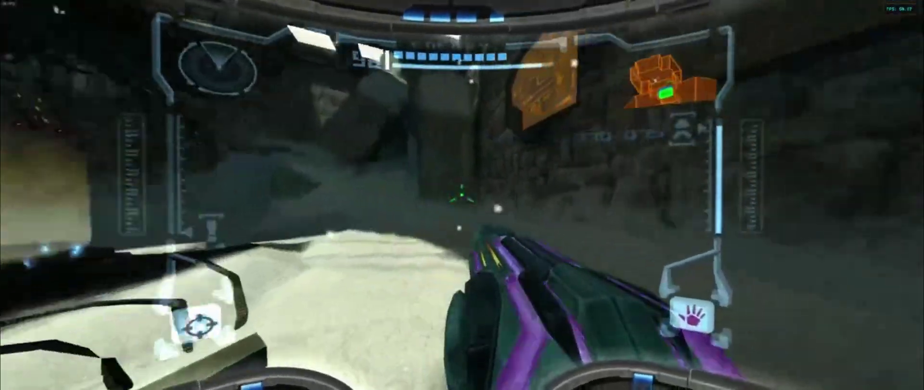
{"action": "key", "text": "w"}
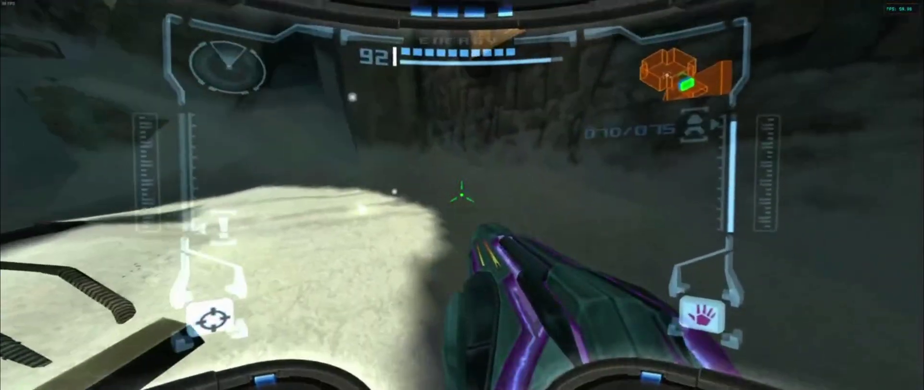
{"action": "key", "text": "w"}
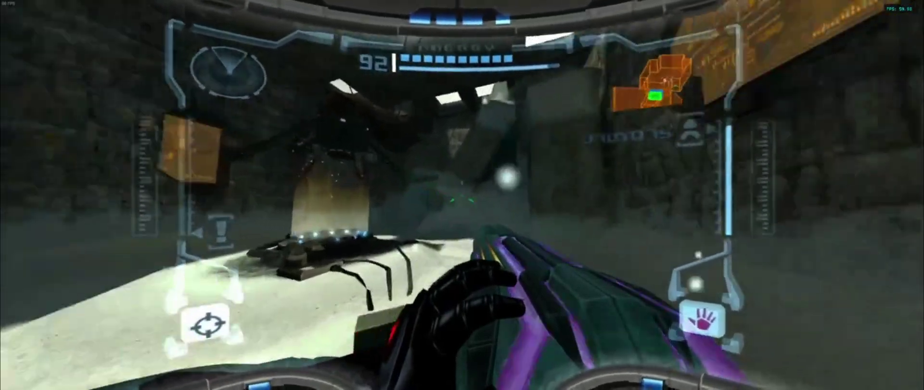
{"action": "key", "text": "w"}
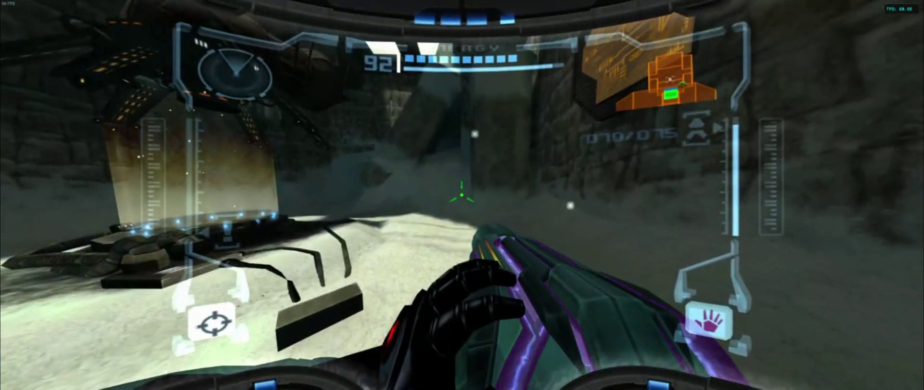
{"action": "key", "text": "Escape"}
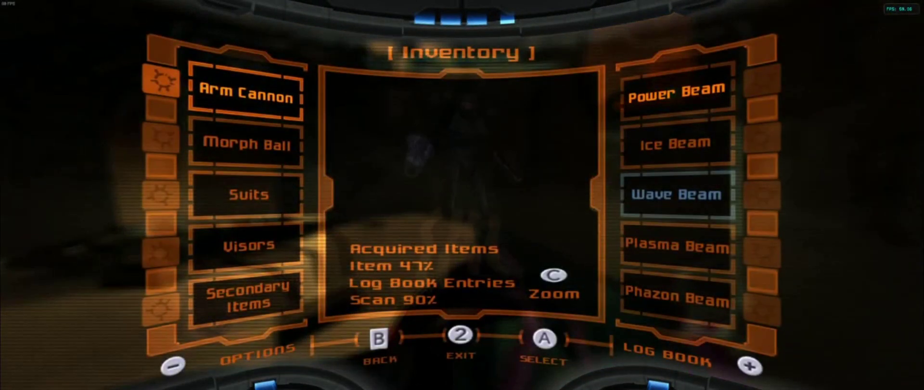